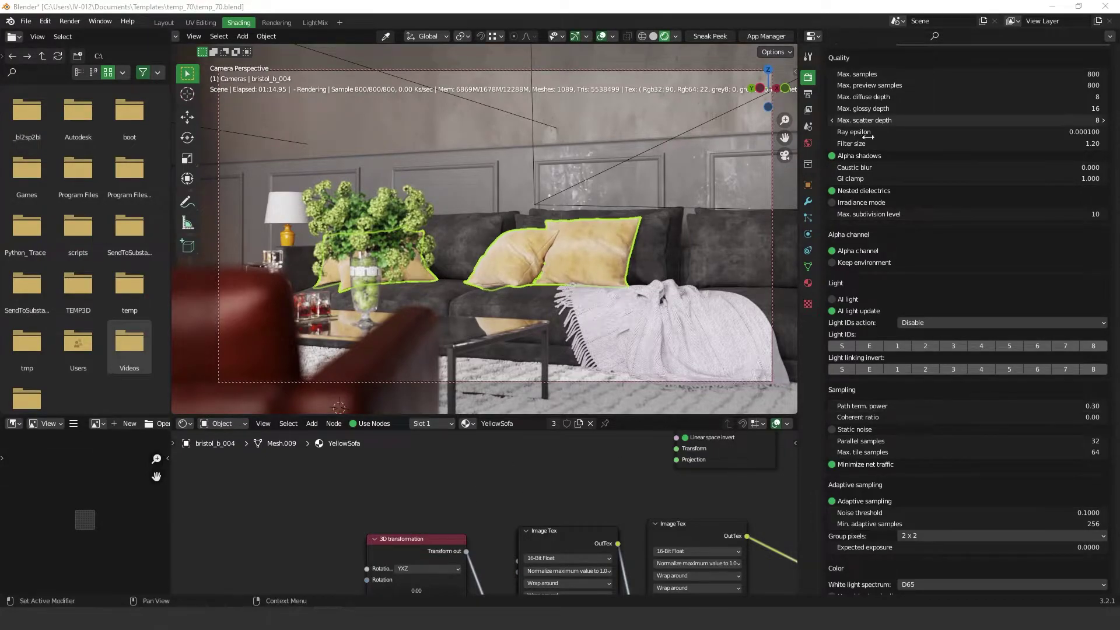
scroll(903, 212, "up", 3)
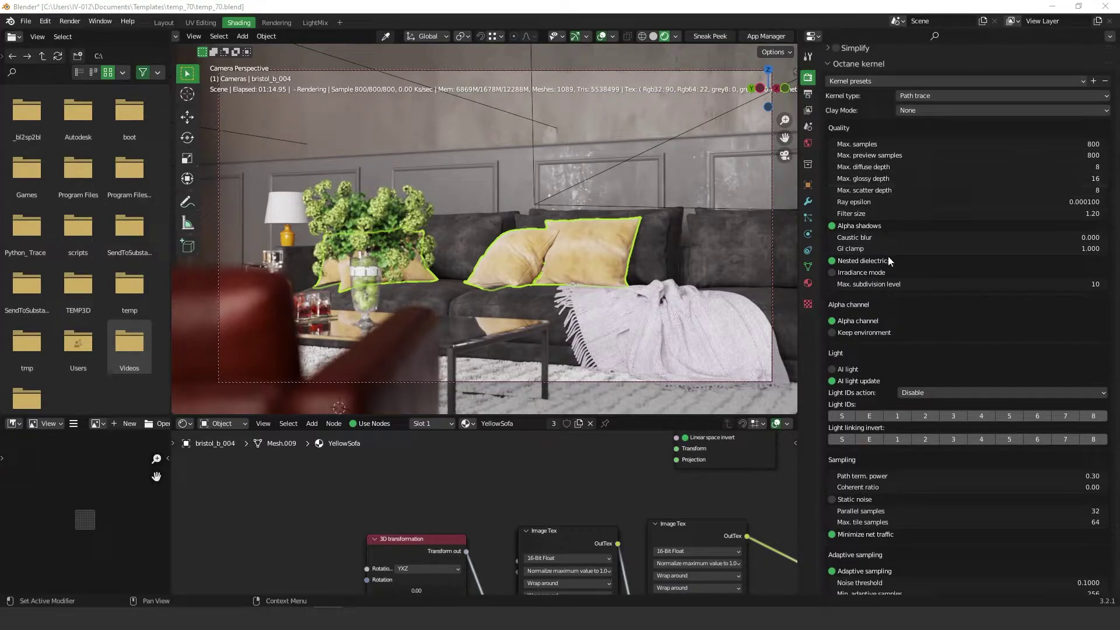
scroll(888, 263, "down", 1)
scroll(887, 298, "down", 2)
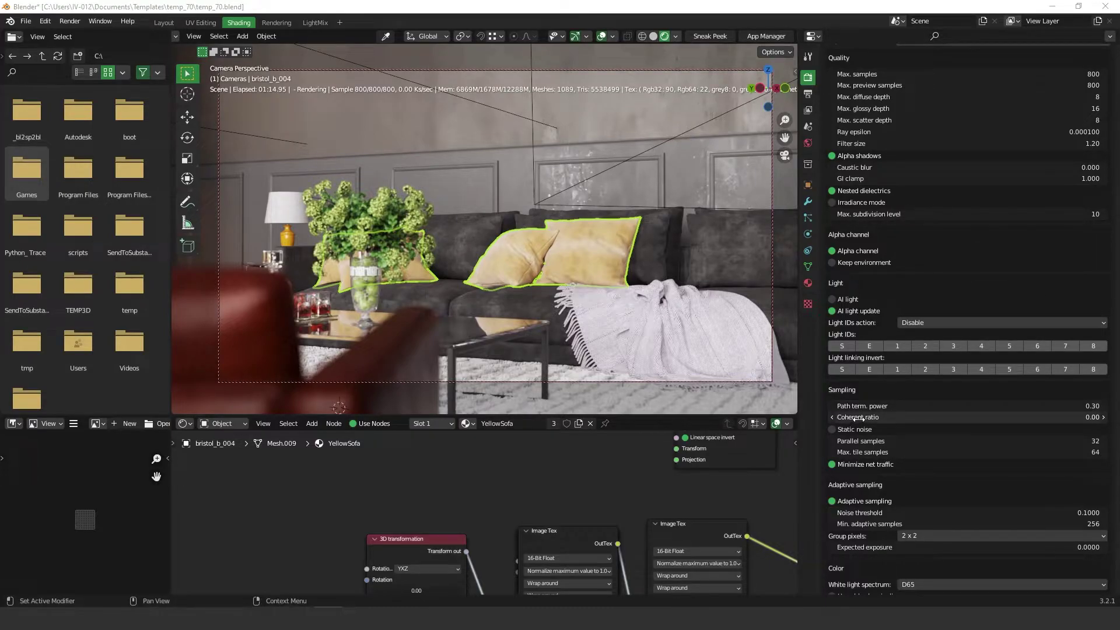
Set Coherent ratio to 1.00 and let the sofa scene re-render with it
left_click(962, 416)
type("1")
key("Return")
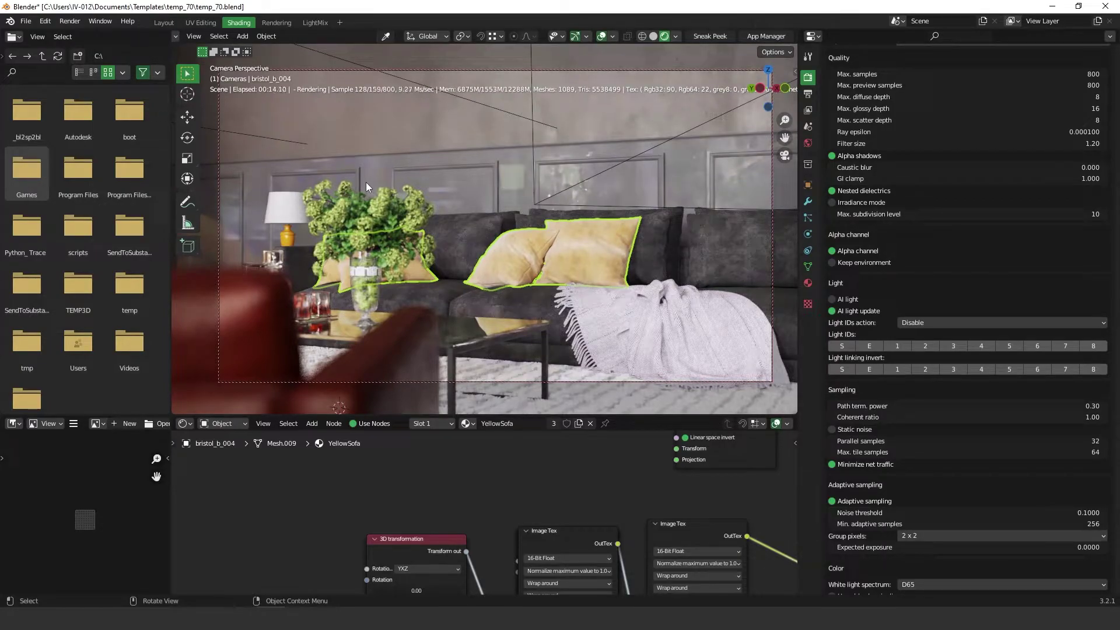
left_click(27, 284)
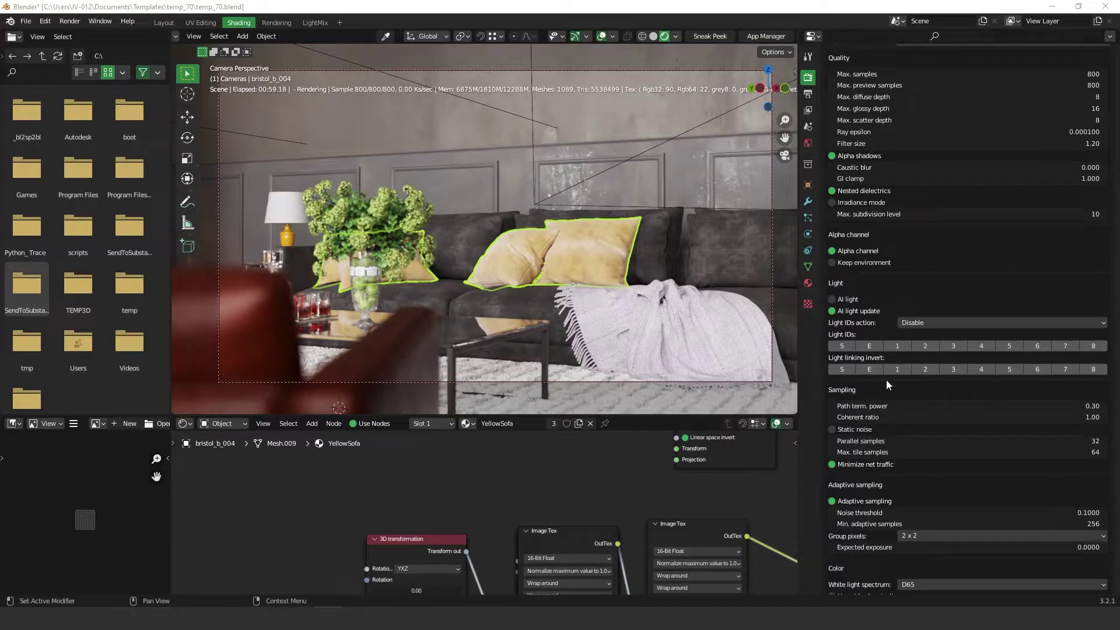
Raise Path term. power from 0.30 to 1.00 for the re-render
left_click_drag(849, 406, 963, 407)
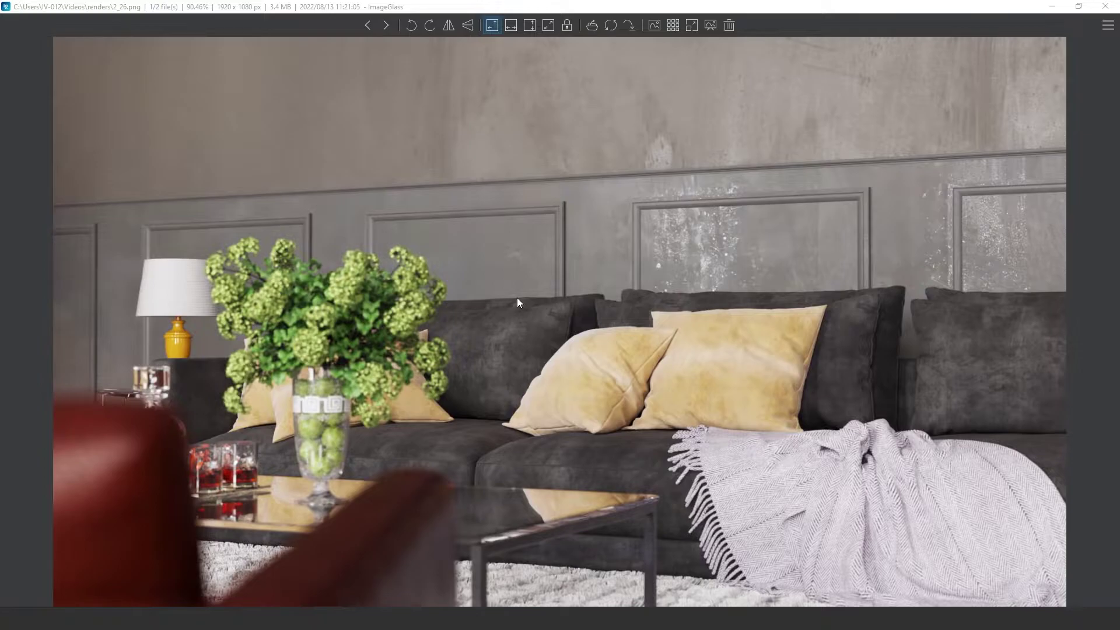
Flip between renders 2_26.png and 3_00.png in ImageGlass to spot differences, ending on 3_00.png
key("Right")
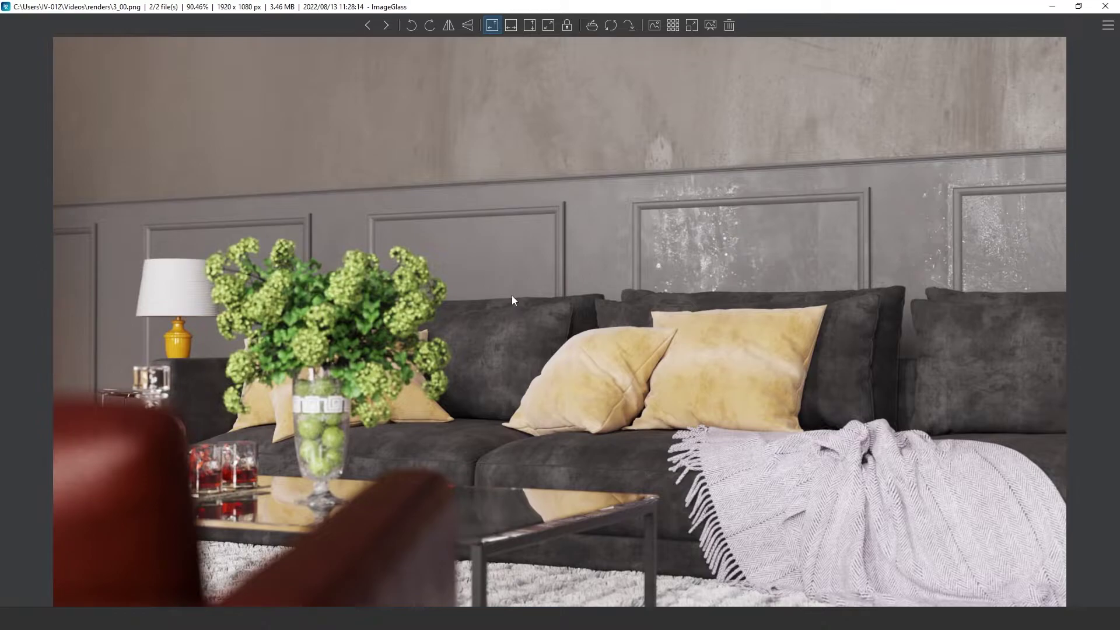
key("Left")
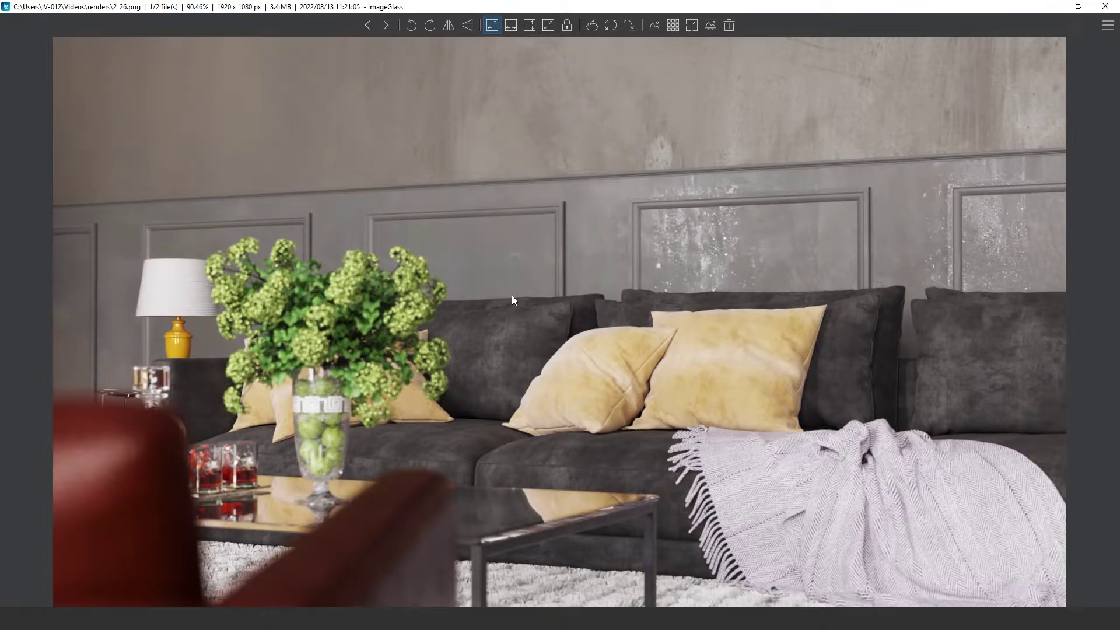
key("Right")
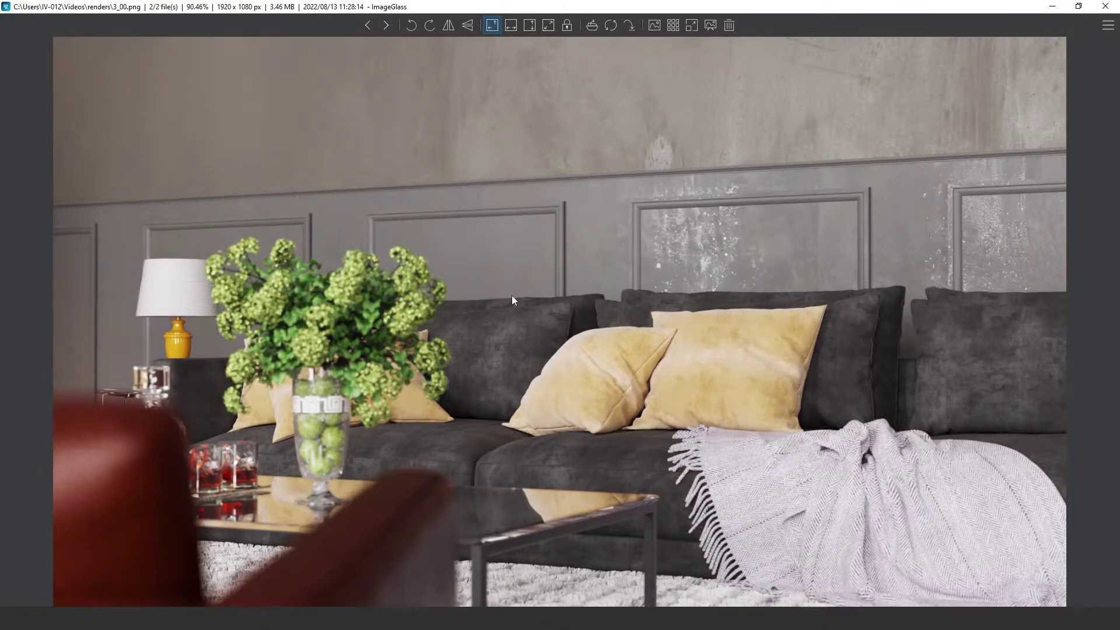
key("Left")
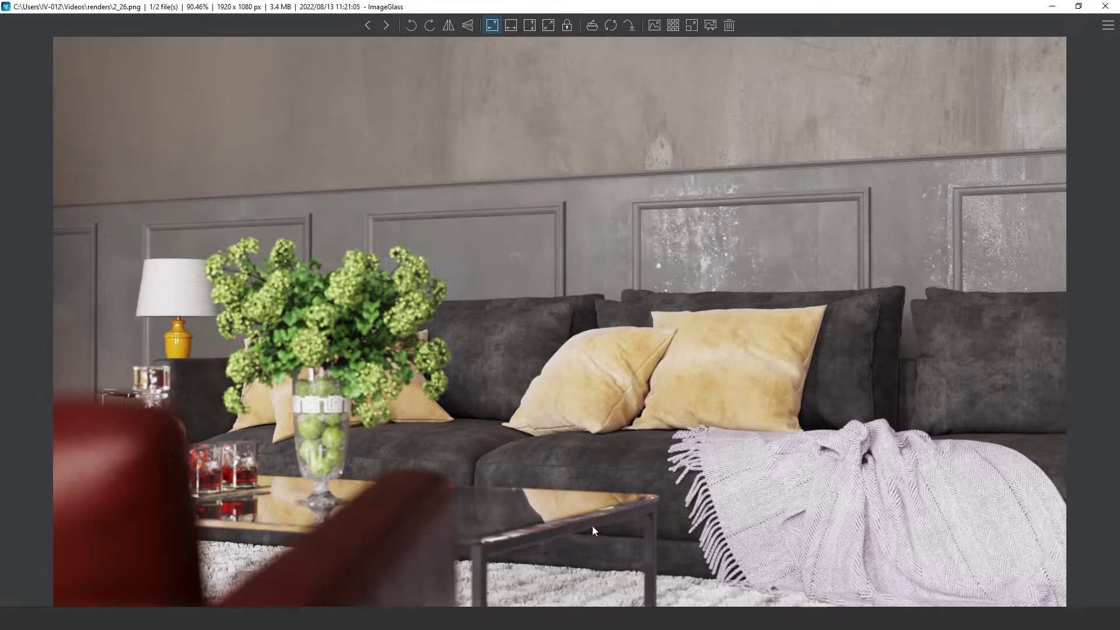
key("Right")
key("Right")
key("Right")
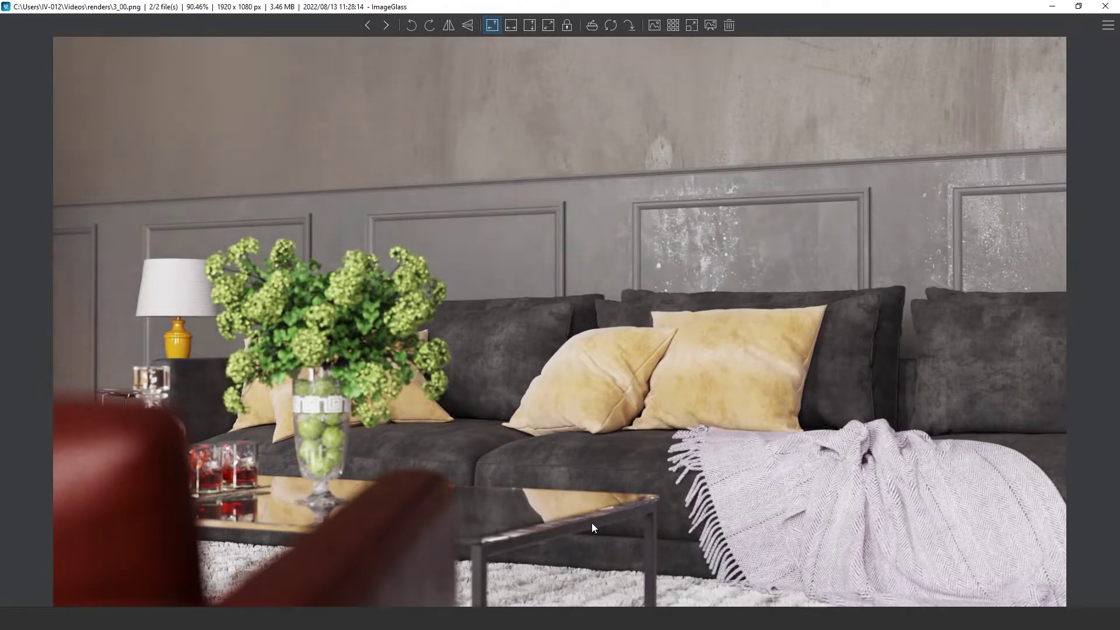
key("Right")
key("Right")
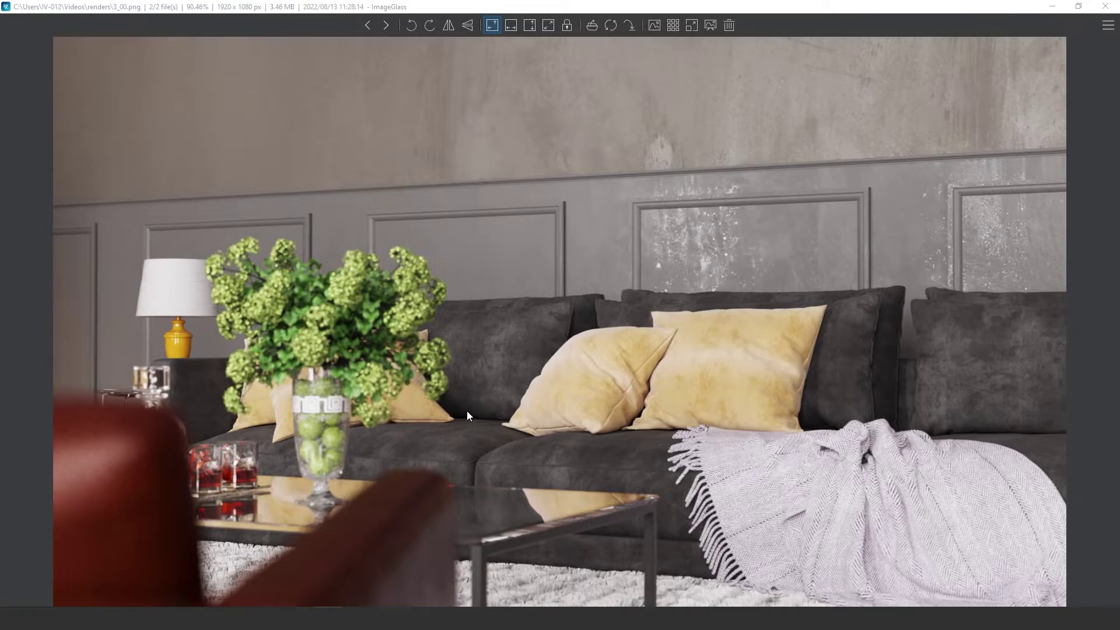
Close ImageGlass to get back to Blender's Octane Sampling settings
left_click(1104, 7)
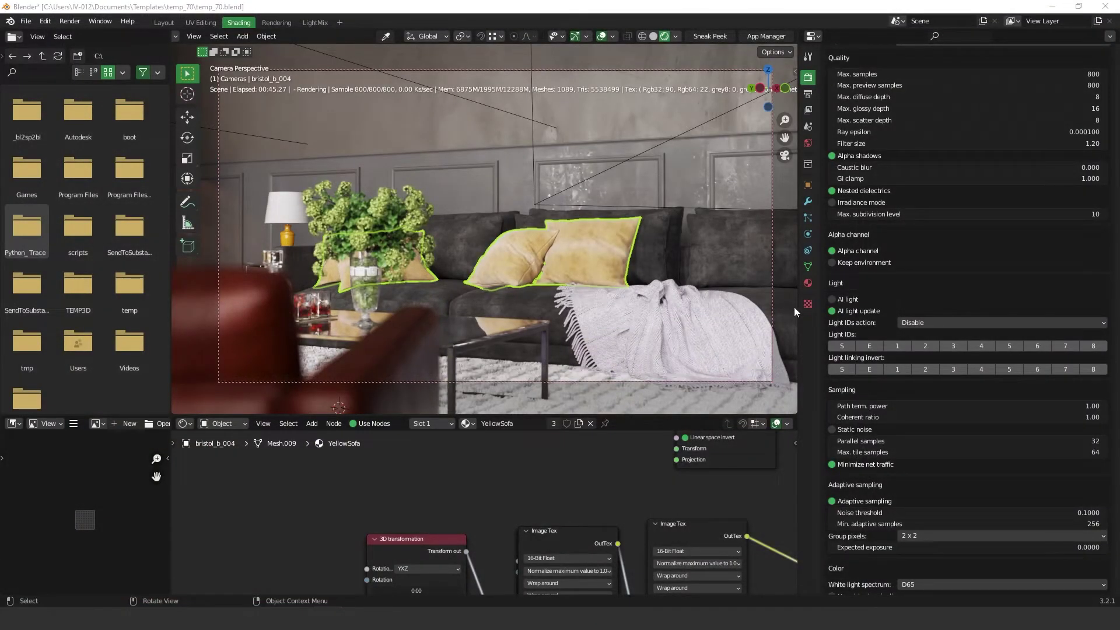
scroll(942, 421, "up", 1)
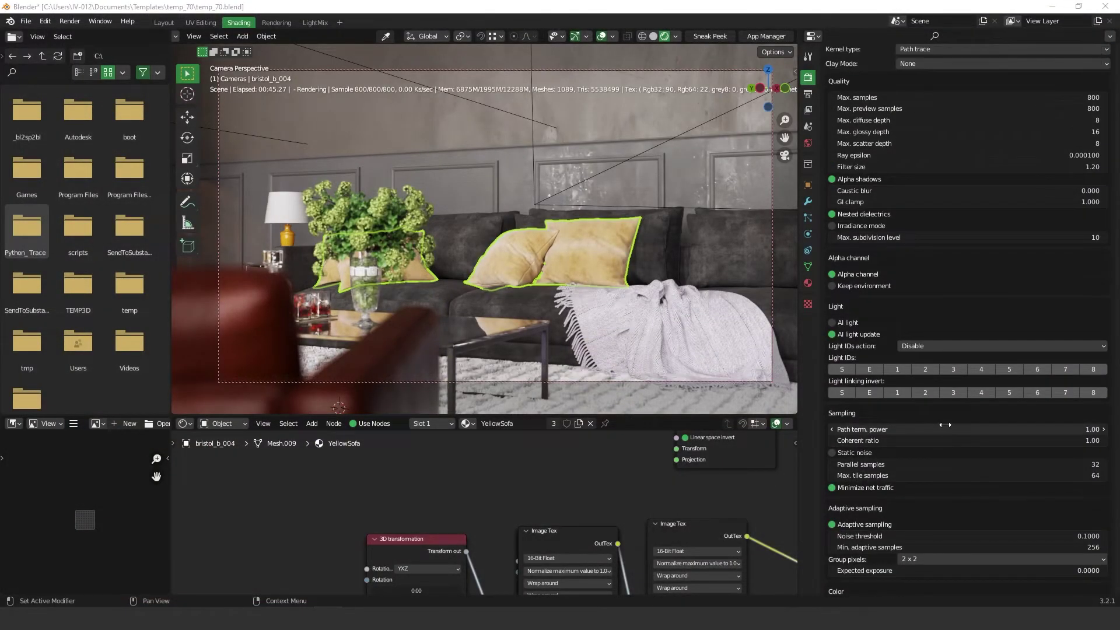
scroll(949, 438, "down", 1)
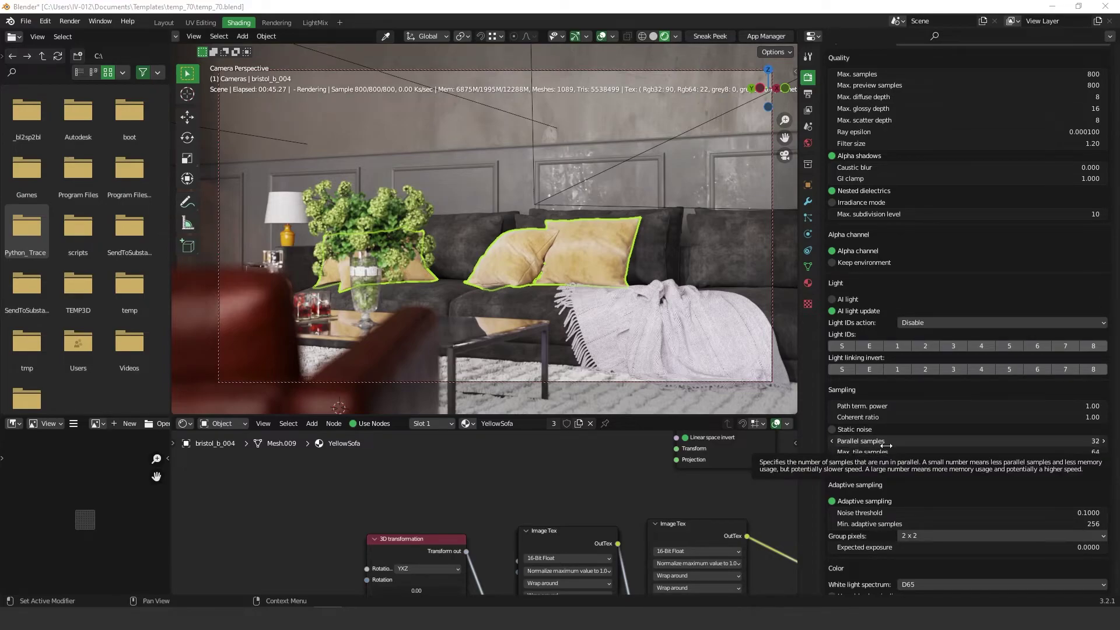
Lower Parallel samples from 32 to 1 for the re-render
left_click_drag(888, 443, 597, 253)
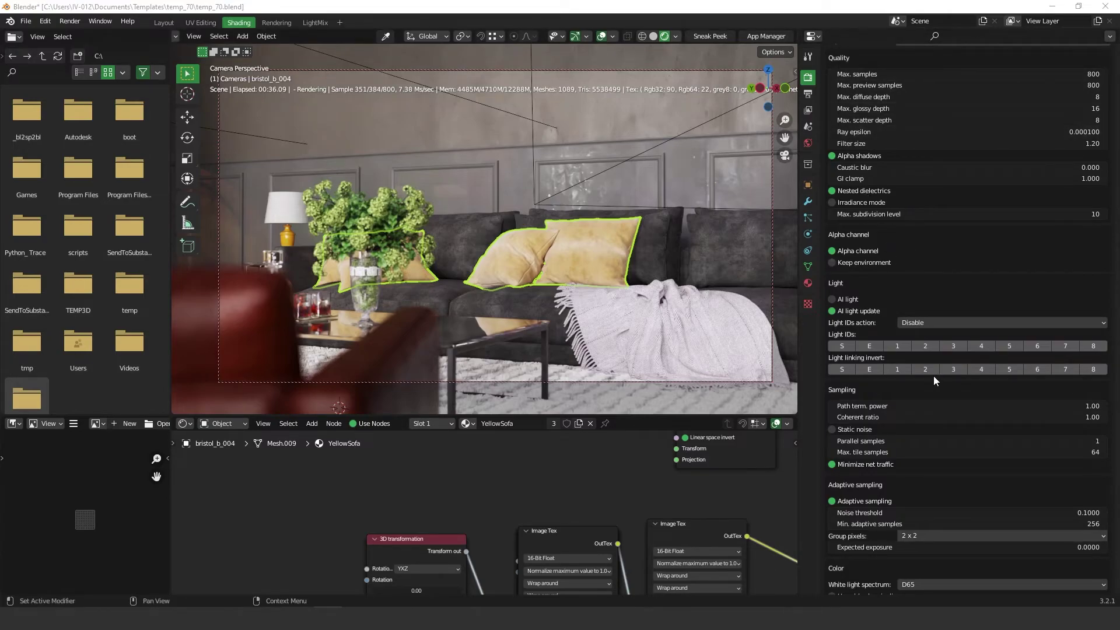
scroll(934, 375, "down", 5)
scroll(934, 378, "down", 5)
scroll(938, 380, "down", 5)
scroll(938, 380, "down", 1)
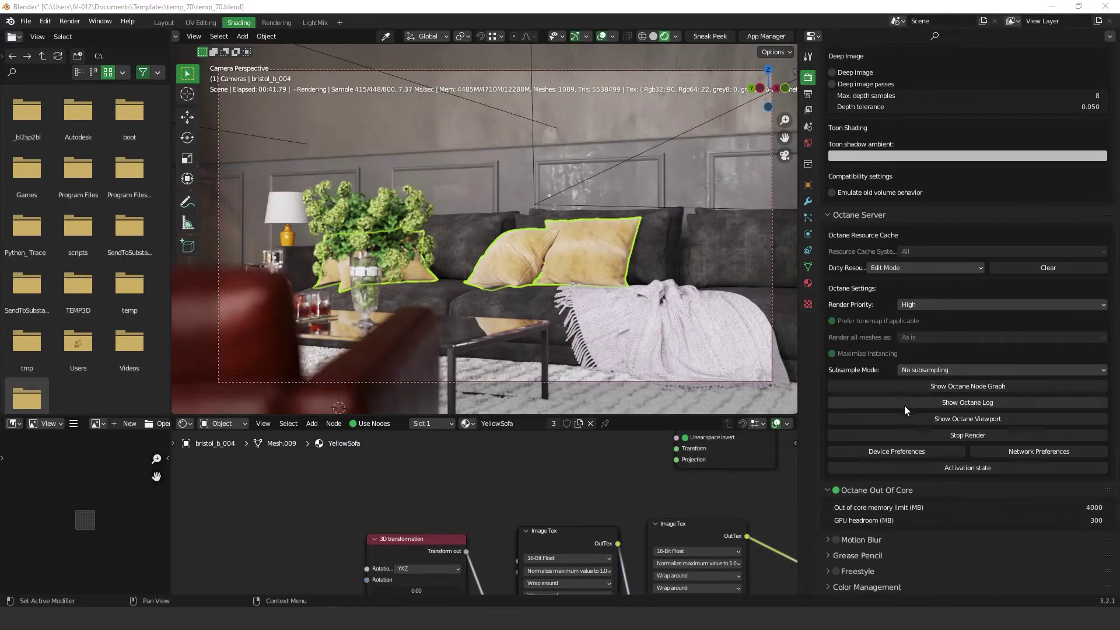
scroll(917, 467, "up", 4)
scroll(917, 467, "up", 8)
scroll(907, 460, "up", 6)
scroll(892, 455, "up", 2)
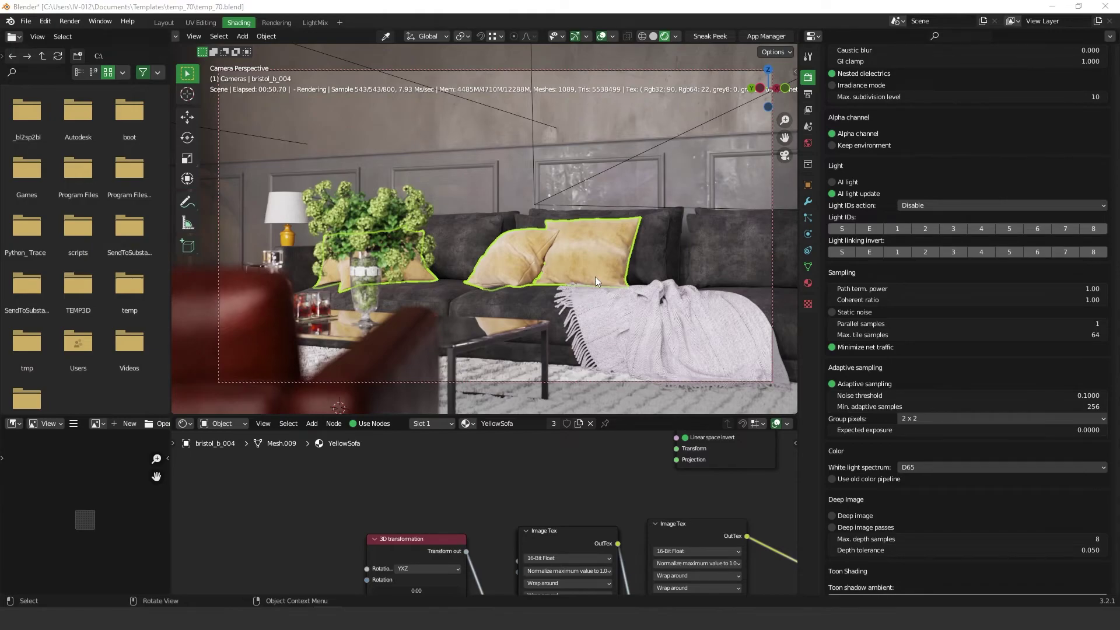
scroll(952, 383, "down", 5)
scroll(899, 473, "down", 3)
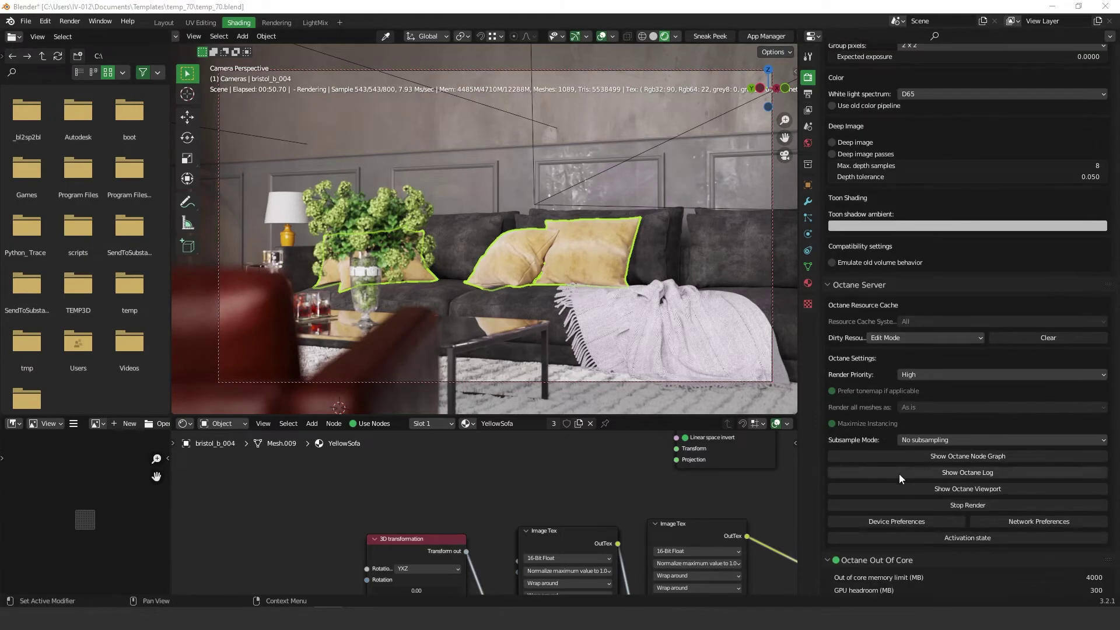
scroll(869, 494, "down", 4)
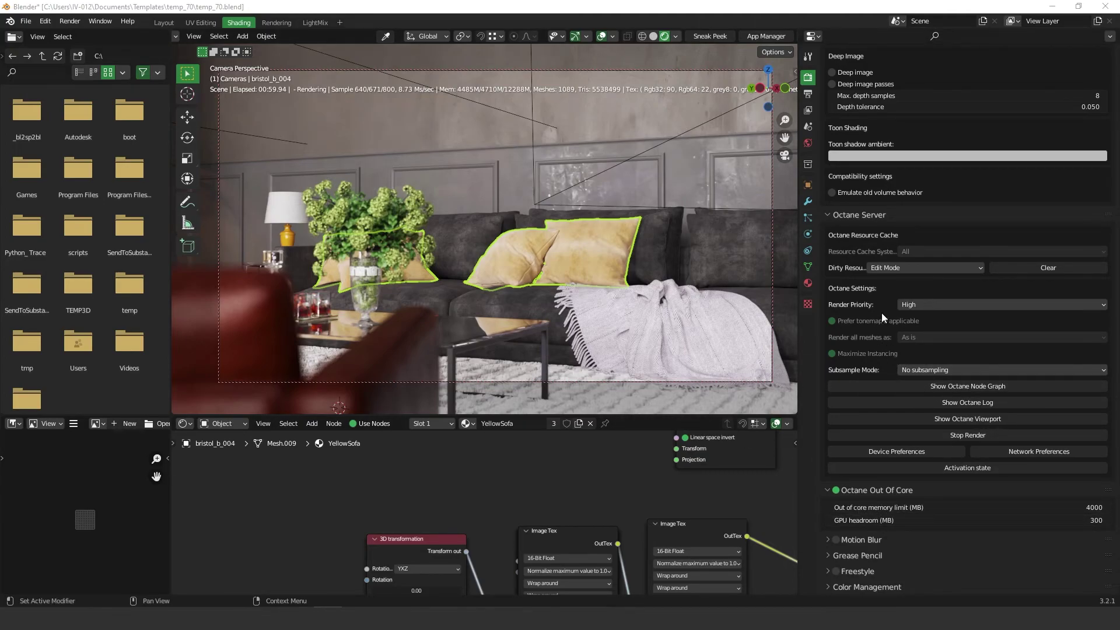
scroll(909, 365, "up", 15)
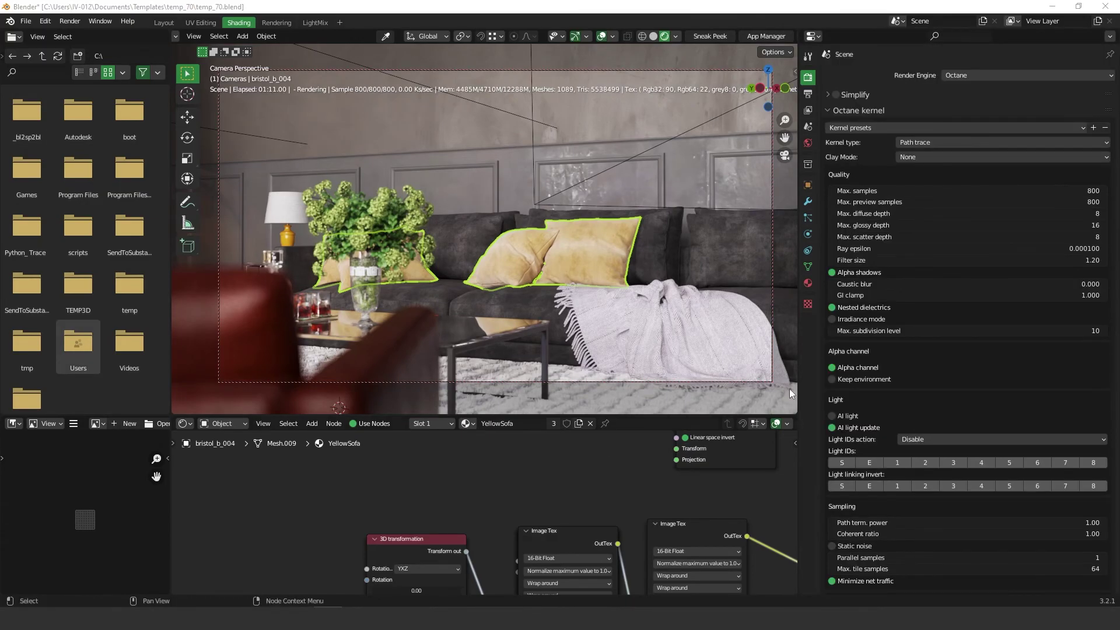